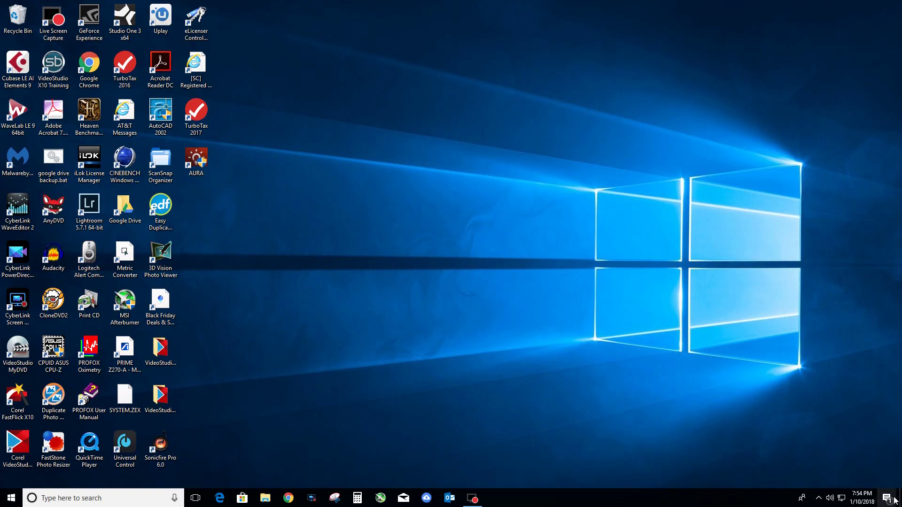
Step: Go from Start to Control Panel's Programs and Features, then to View installed updates
click(12, 499)
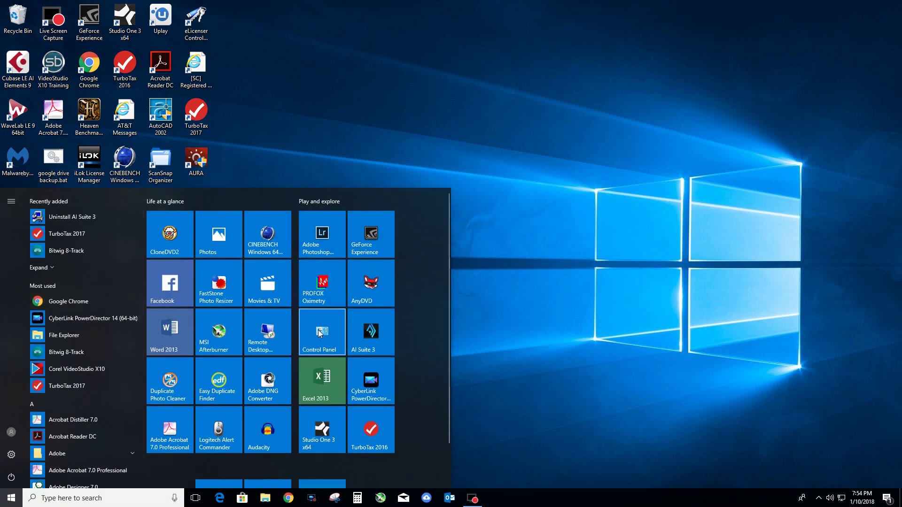
click(319, 331)
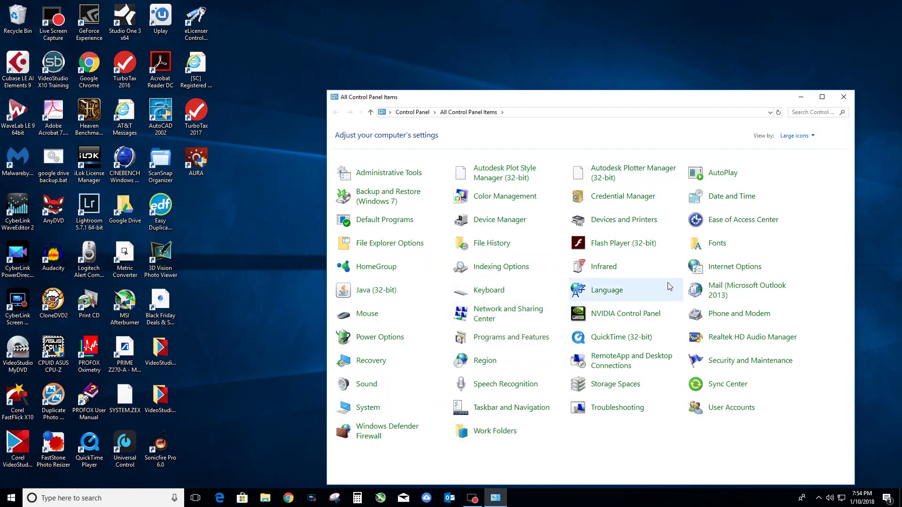
click(532, 337)
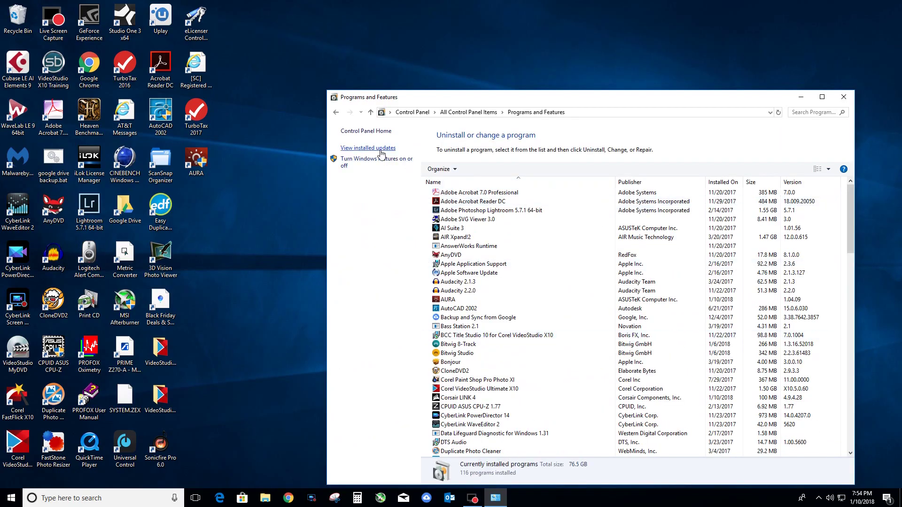
click(382, 149)
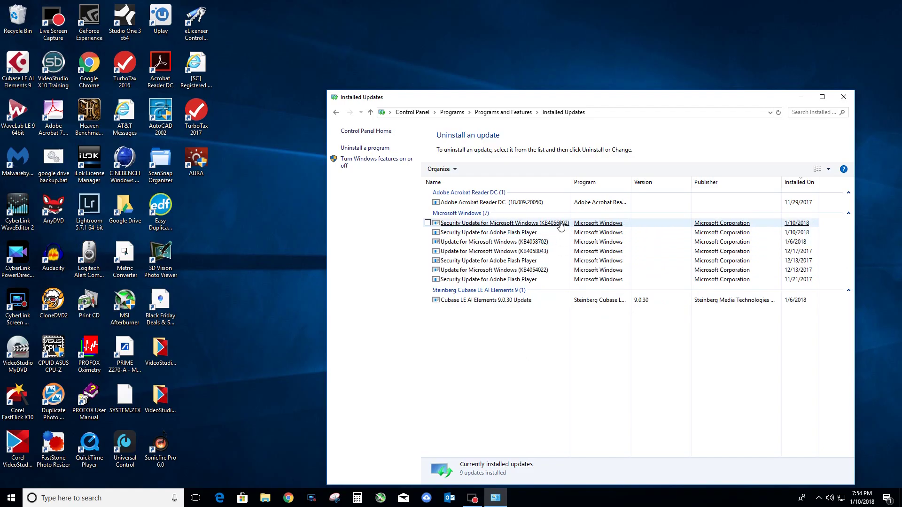
Step: Select the Security Update for Microsoft Windows (KB4056892) in the Installed Updates list
click(427, 223)
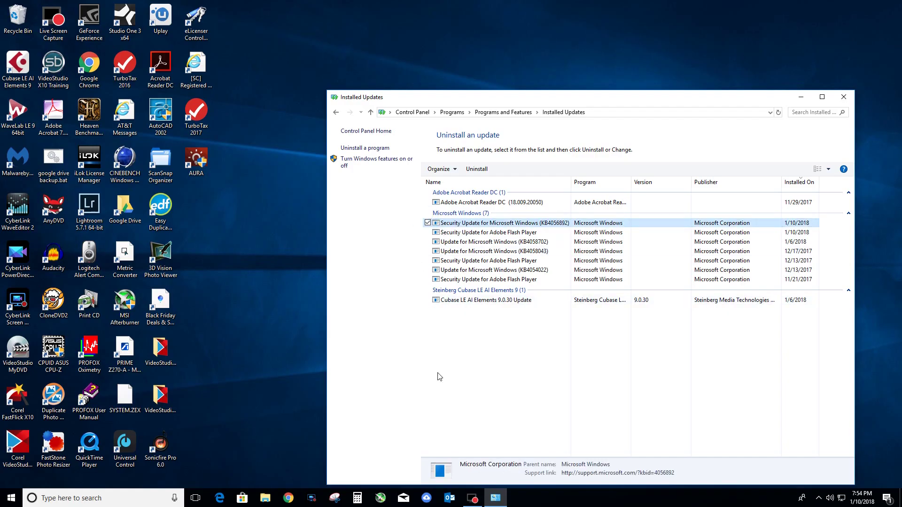
Step: Uninstall update KB4056892, confirm with Yes, and let Windows restart
click(477, 170)
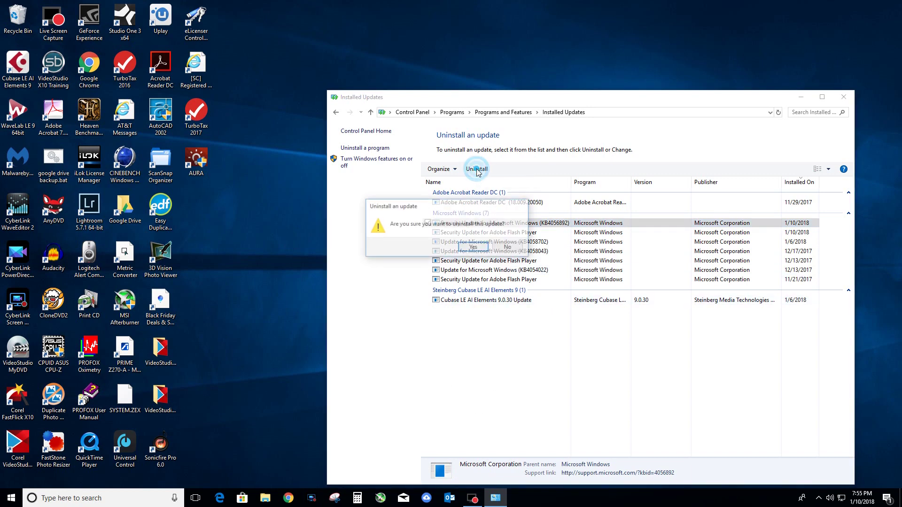
click(473, 248)
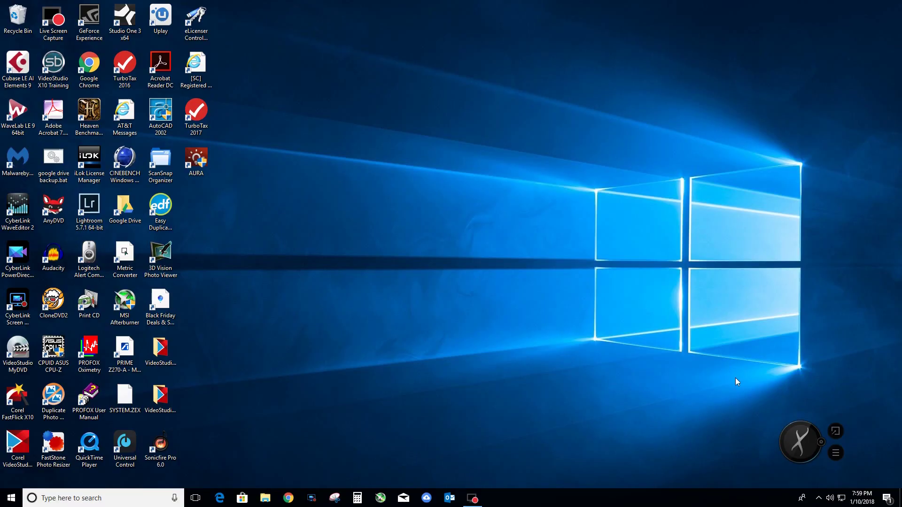
Step: Move the AI Suite widget to mid-screen and launch Dual Intelligent Processors 5 from it
mouse_move(781, 432)
mouse_down()
mouse_move(526, 266)
mouse_move(425, 225)
mouse_up()
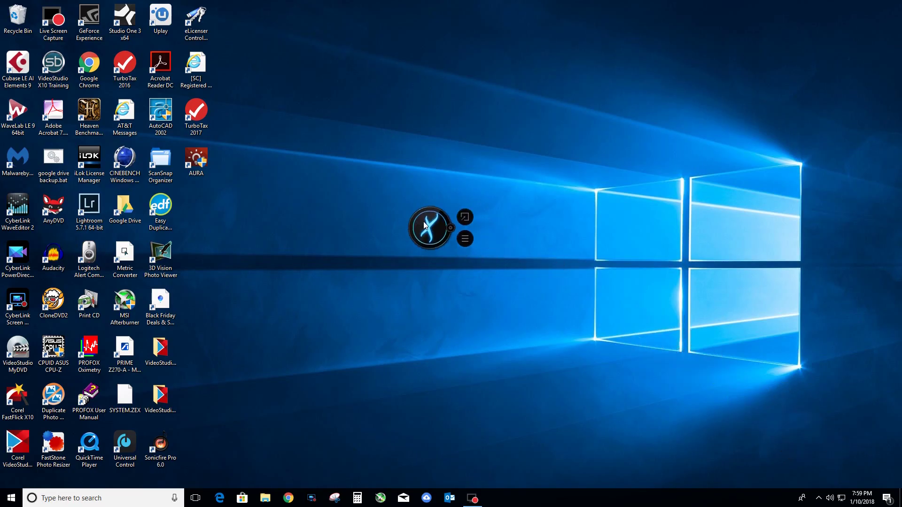
click(465, 217)
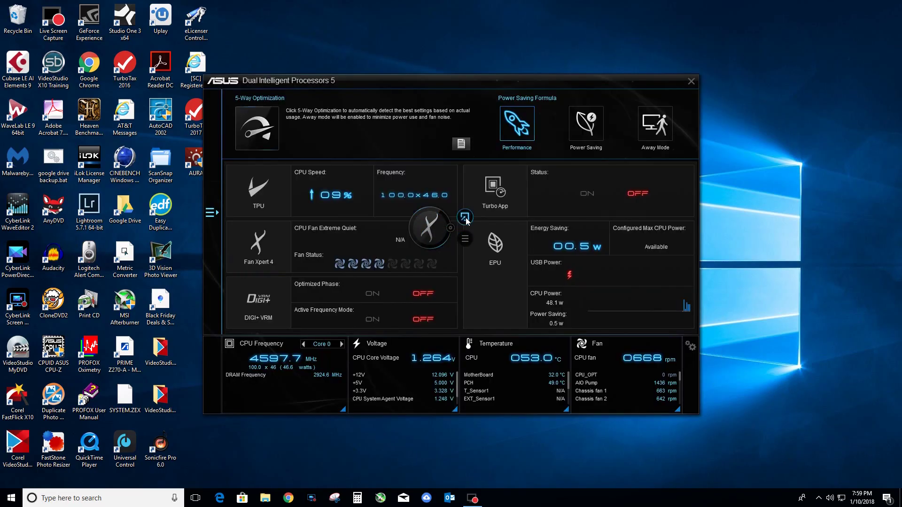